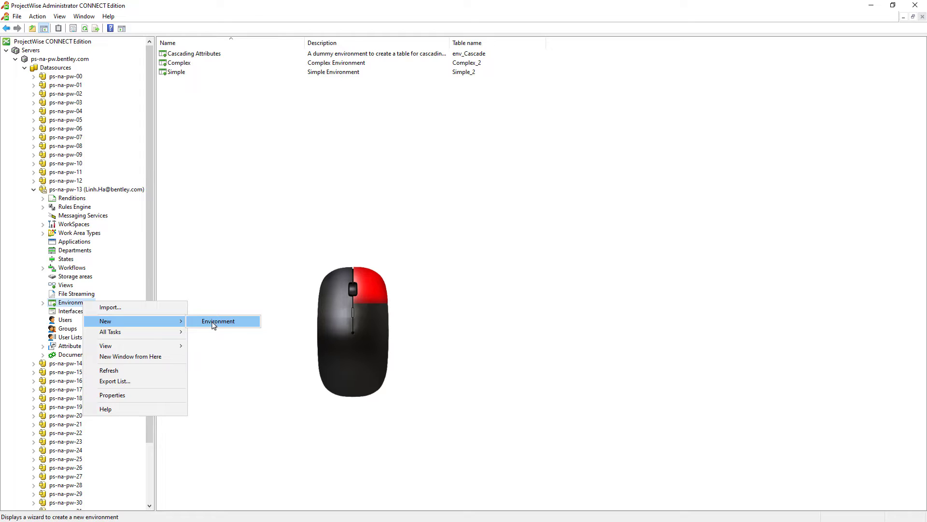
# Start a new environment named MyCompany that stores its attributes in a new table MyCompany
pyautogui.click(218, 321)
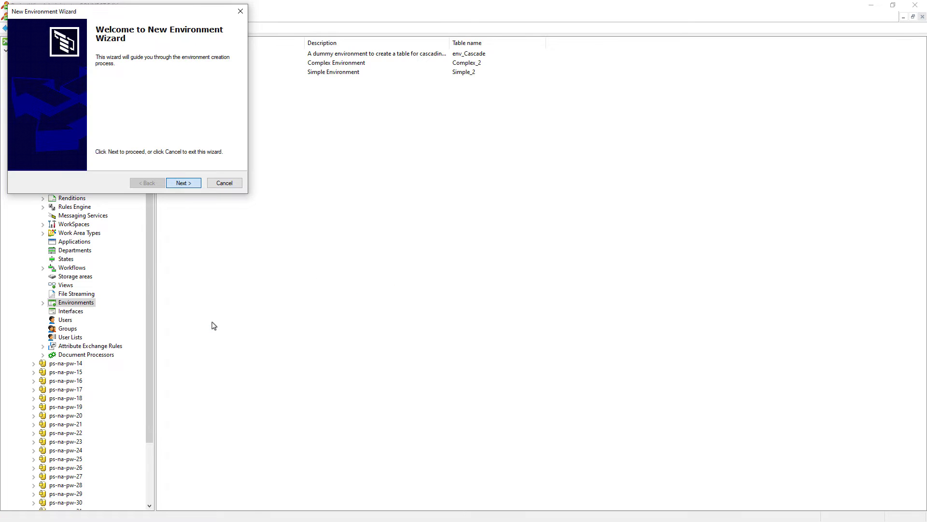
pyautogui.click(183, 183)
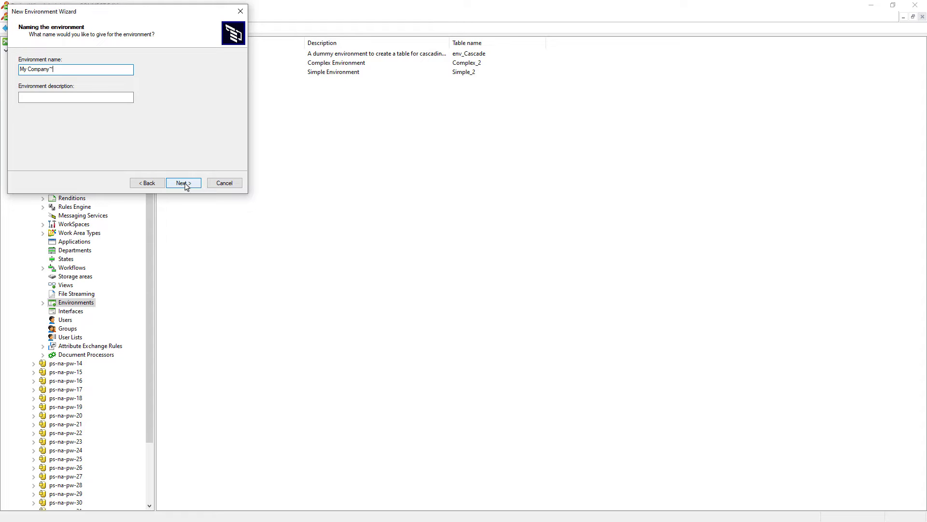
pyautogui.click(183, 183)
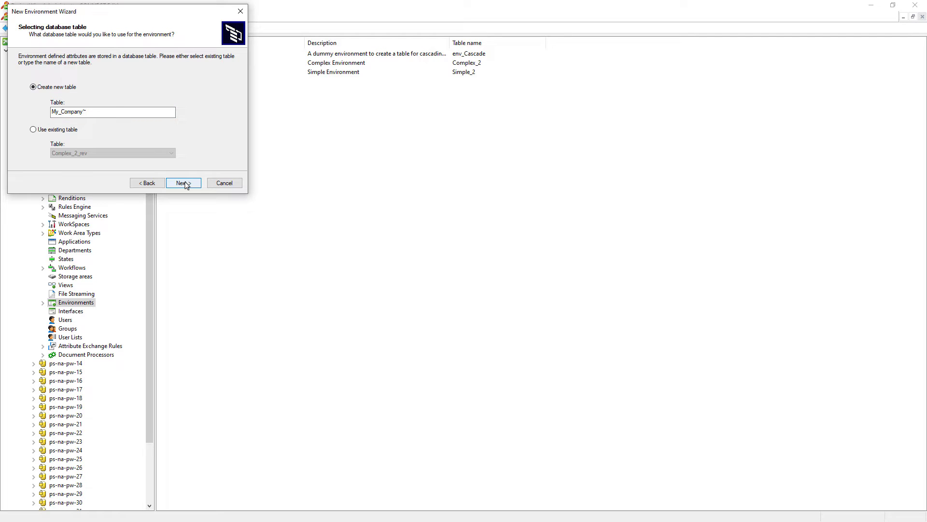
pyautogui.click(158, 185)
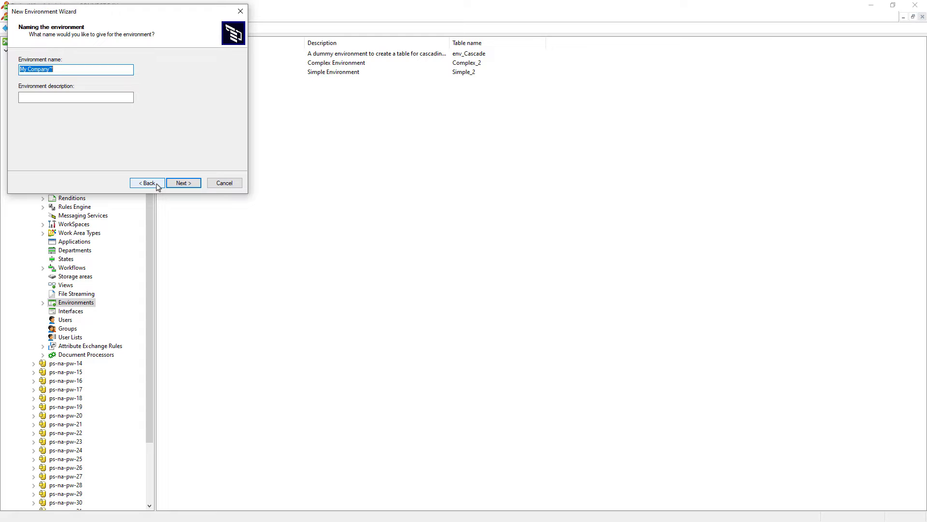
pyautogui.write('MyCompany')
pyautogui.click(174, 183)
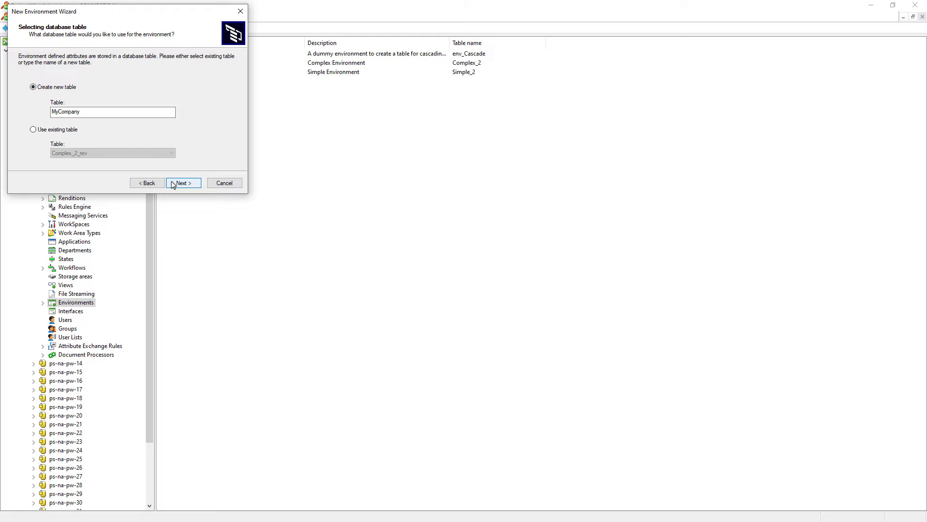
pyautogui.click(173, 183)
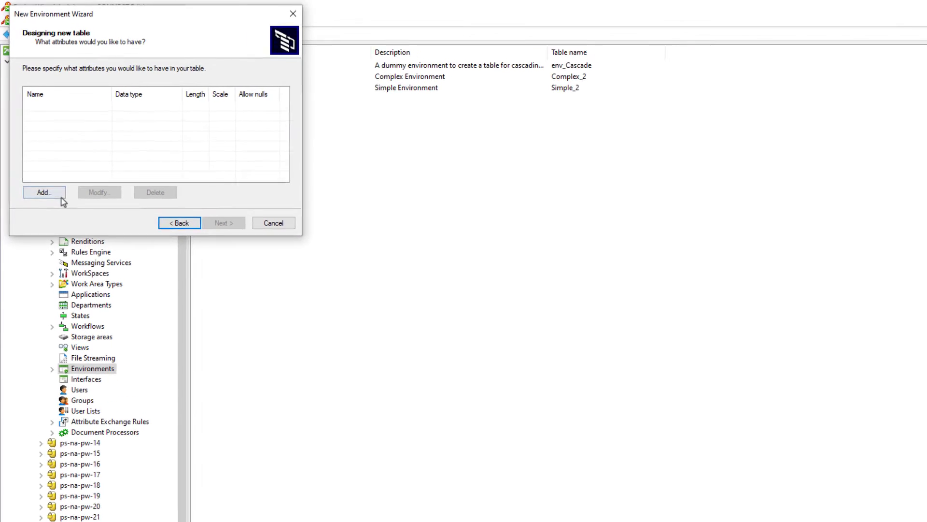
# Add a ProjectID column to the new table with data type VARCHAR and length 11, allowing nulls
pyautogui.click(61, 199)
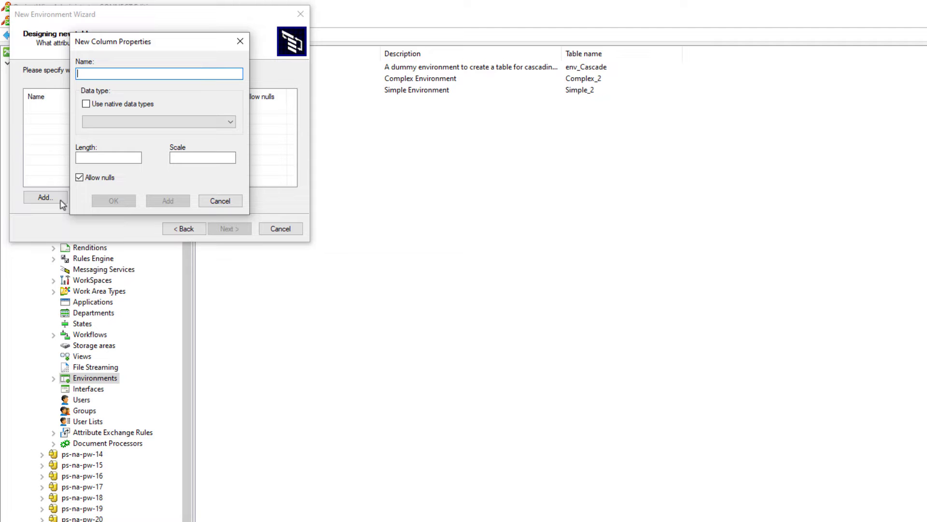
pyautogui.write('ProjectID')
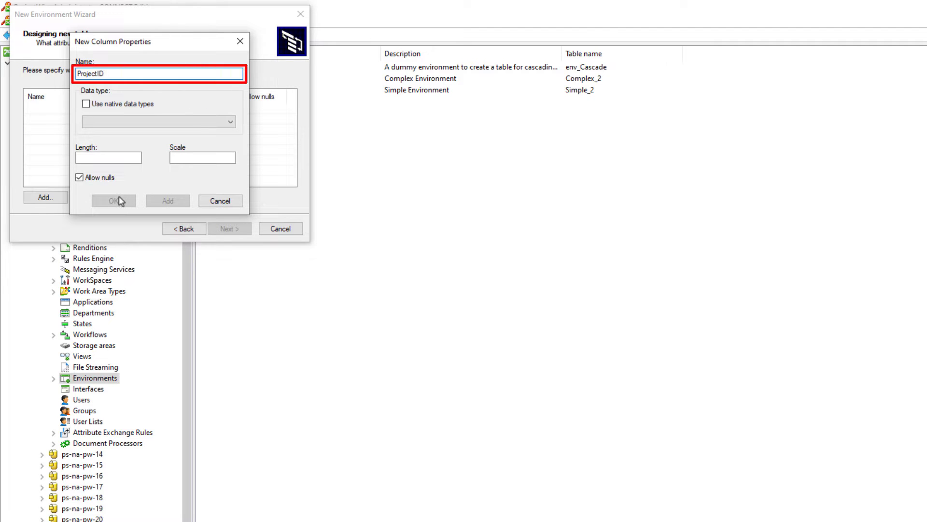
pyautogui.click(230, 123)
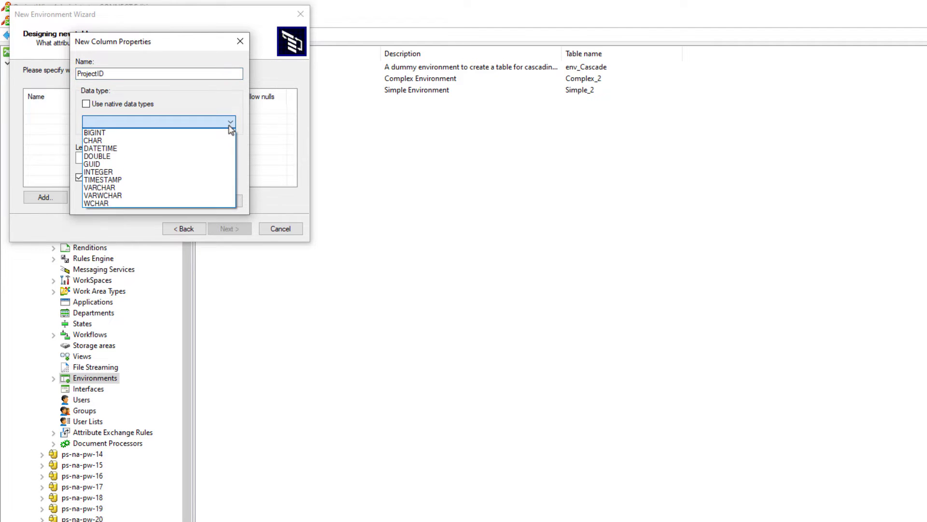
pyautogui.click(199, 188)
pyautogui.click(127, 157)
pyautogui.write('11')
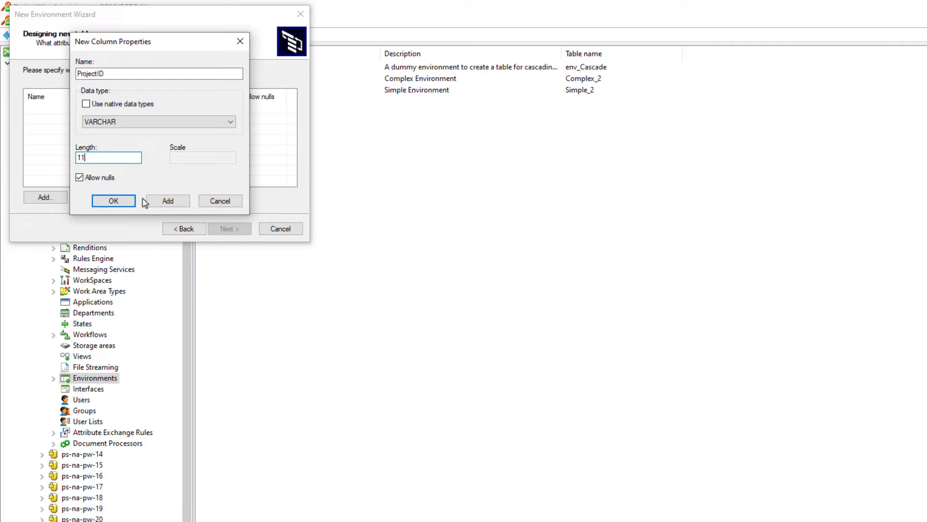
pyautogui.click(168, 201)
# Add an Area column of type VARCHAR with length 8 and complete the table design
pyautogui.write('Area')
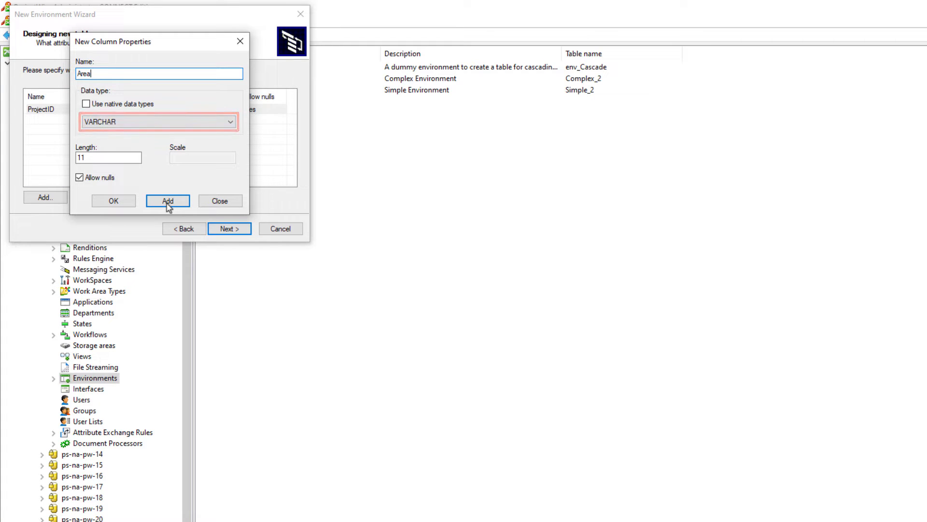
pyautogui.doubleClick(81, 157)
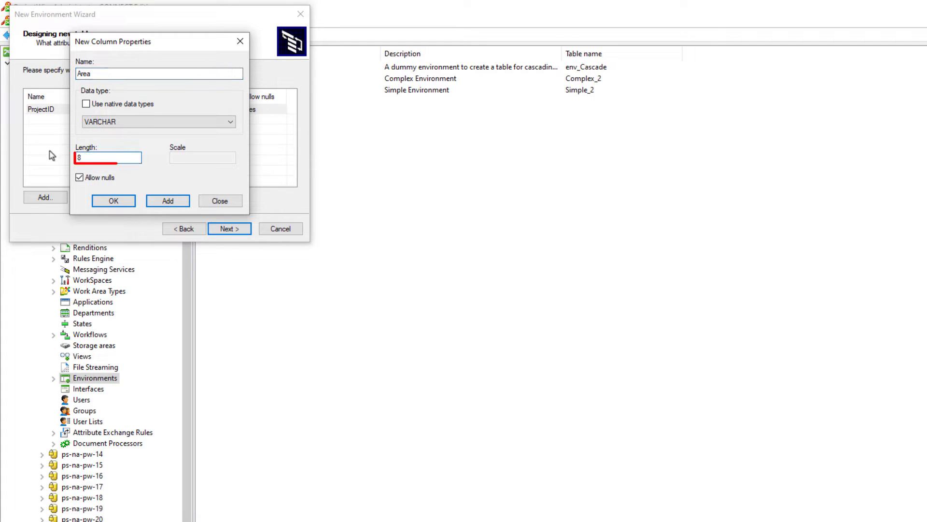
pyautogui.write('8')
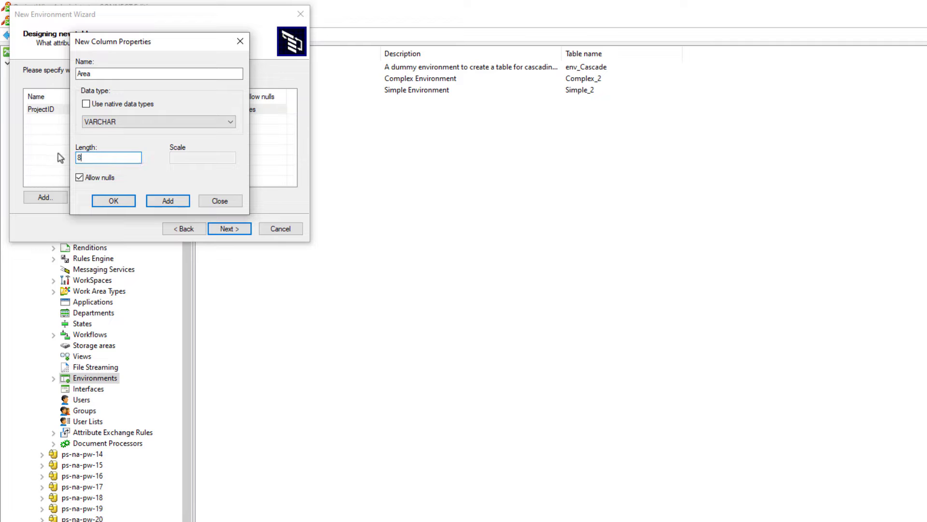
pyautogui.click(179, 201)
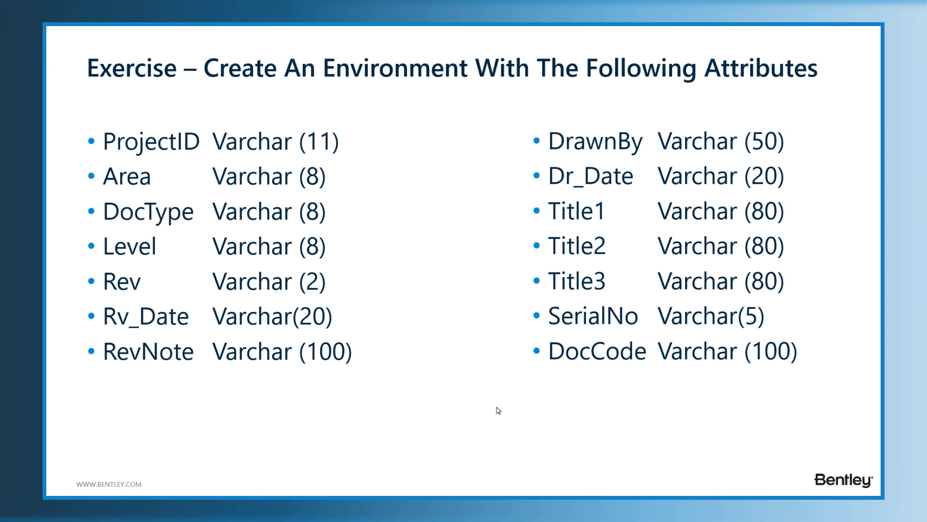
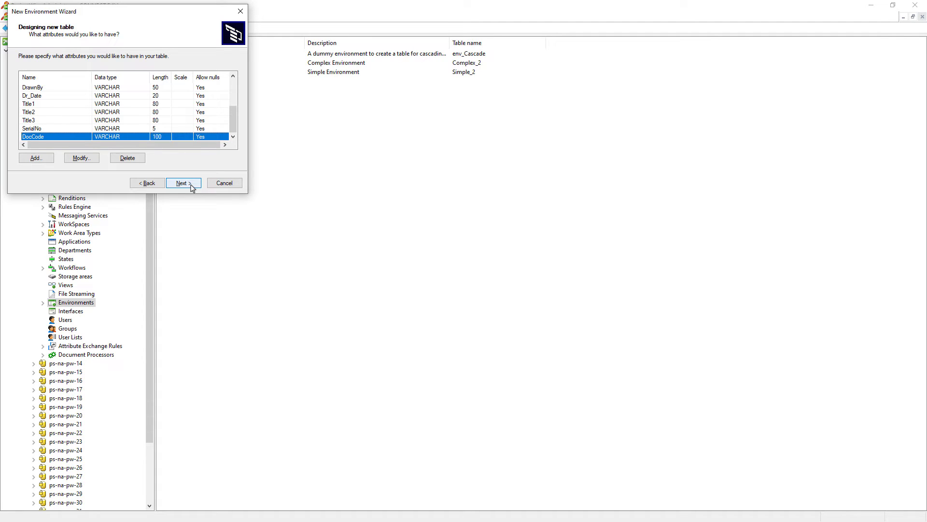
pyautogui.click(192, 187)
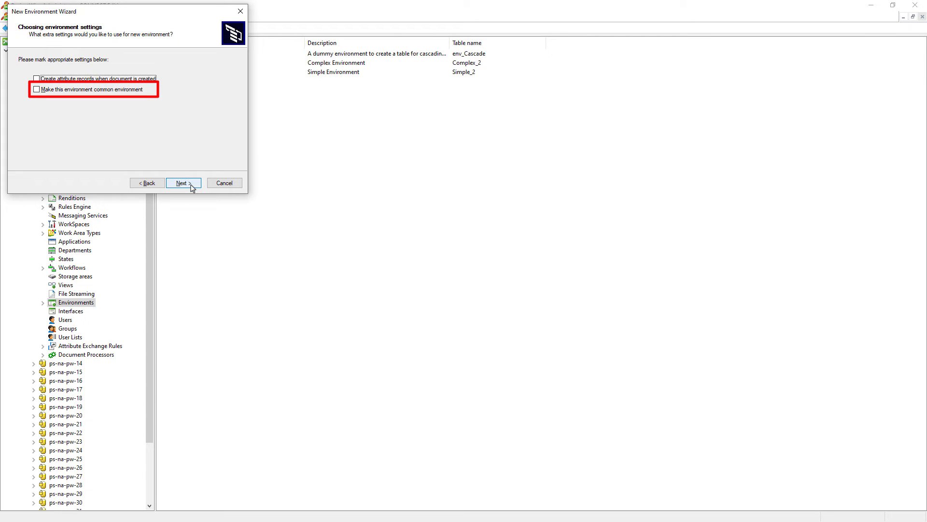
pyautogui.click(135, 92)
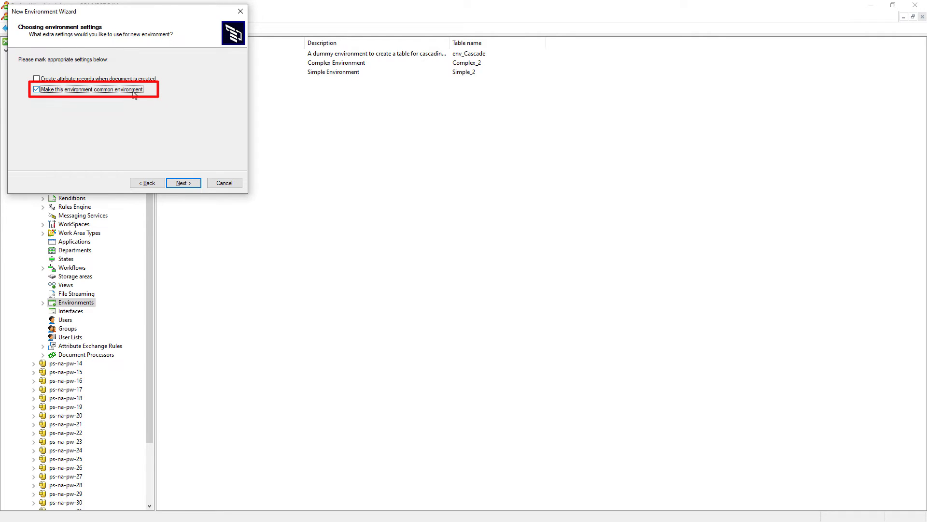
pyautogui.click(134, 91)
pyautogui.click(128, 79)
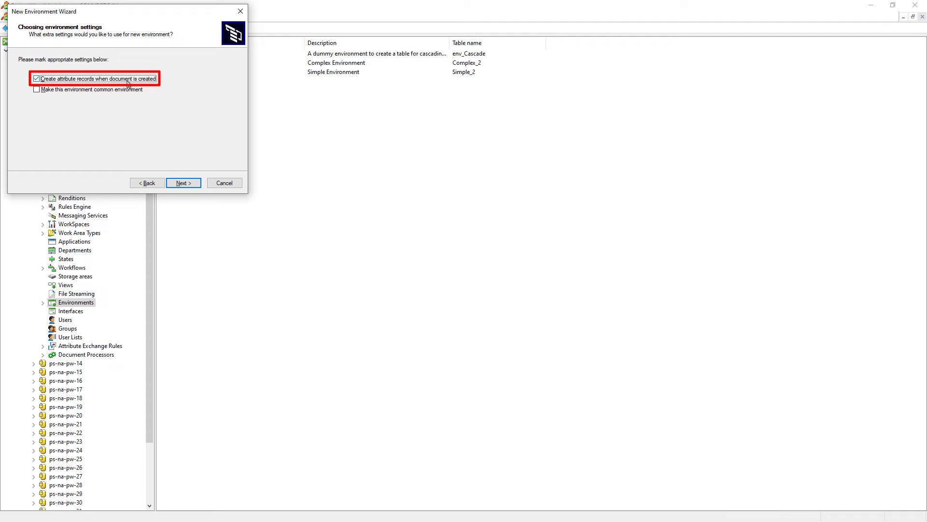
pyautogui.click(128, 84)
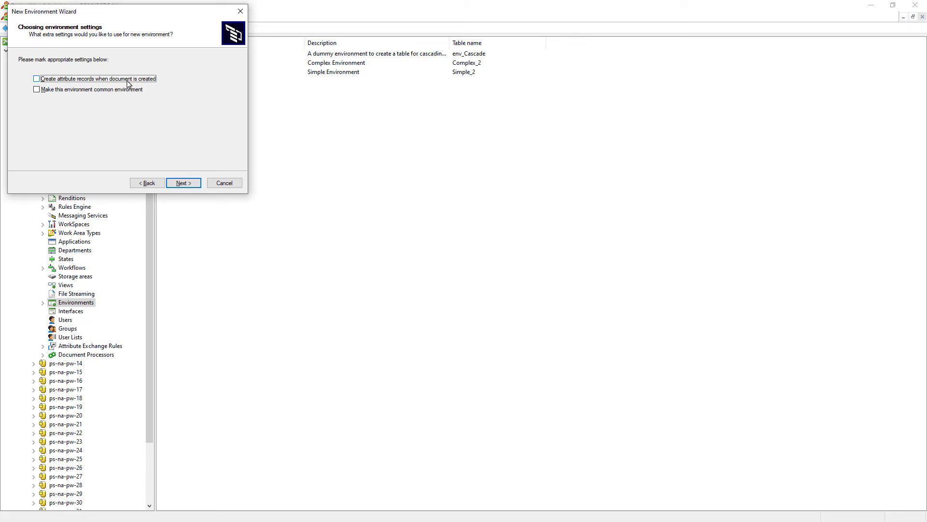
# Finish creating the MyCompany environment with both extra settings off and display its list of attributes
pyautogui.click(179, 184)
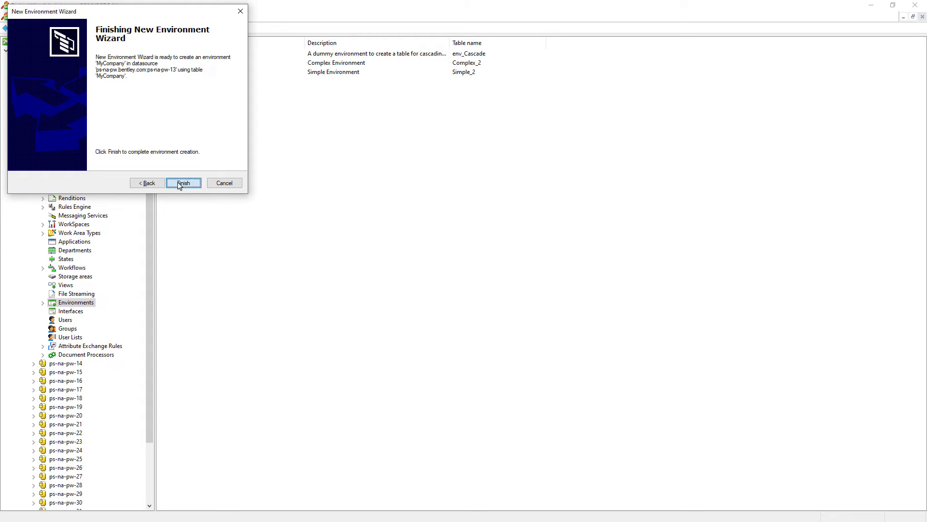
pyautogui.click(179, 184)
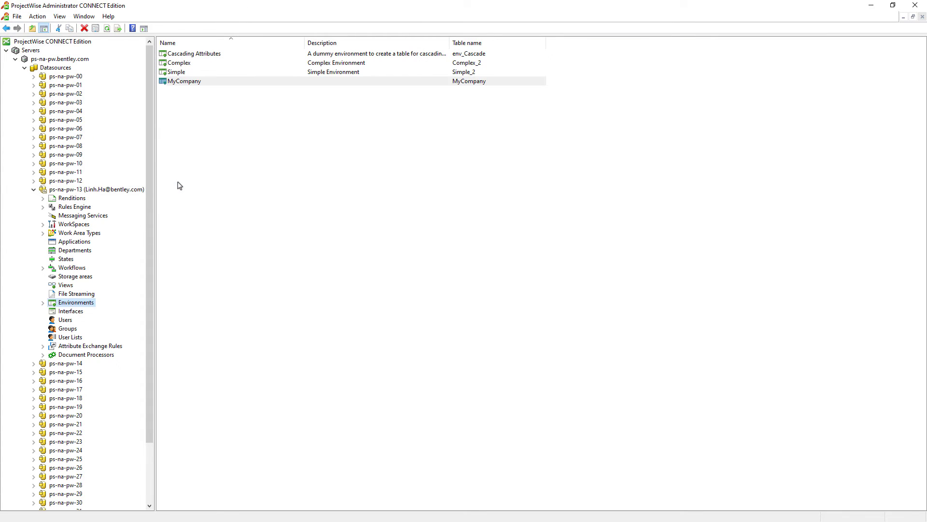
pyautogui.doubleClick(92, 337)
pyautogui.click(89, 346)
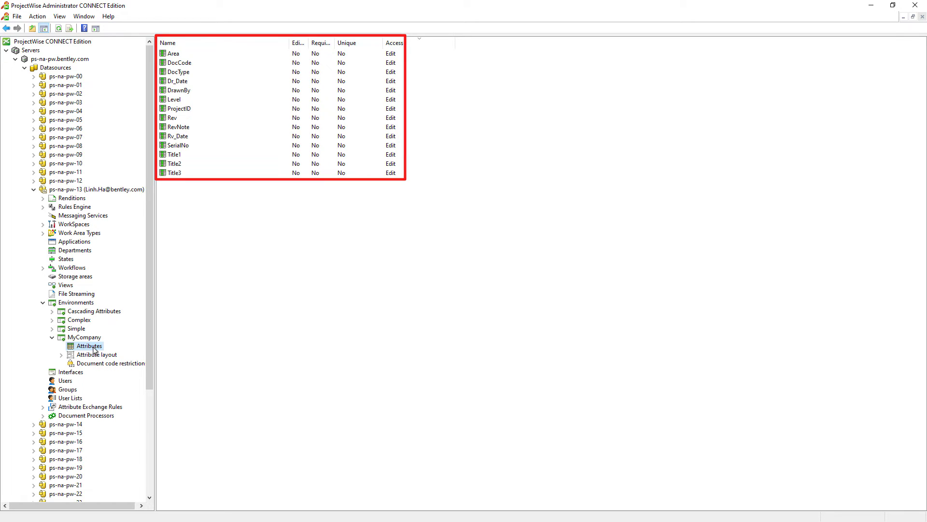
# Try to delete the Title3 attribute from the MyCompany environment
pyautogui.click(178, 176)
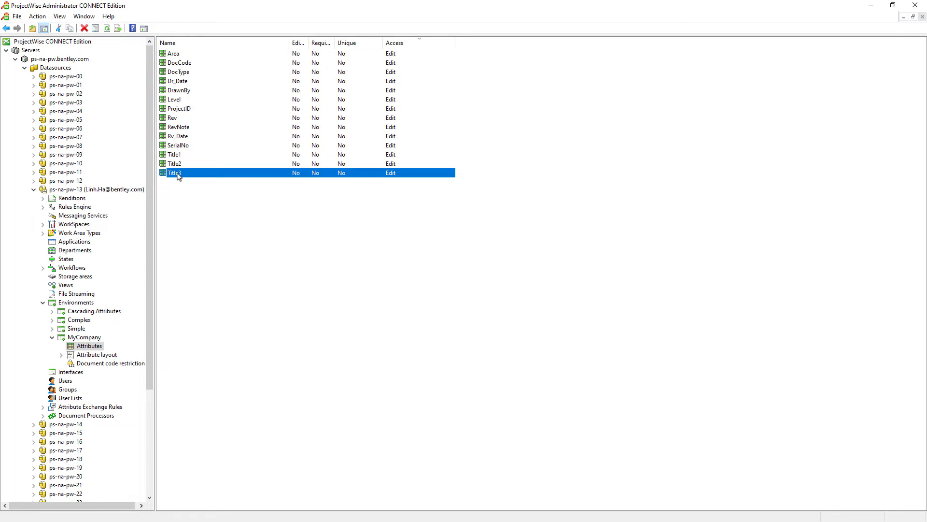
pyautogui.rightClick(178, 176)
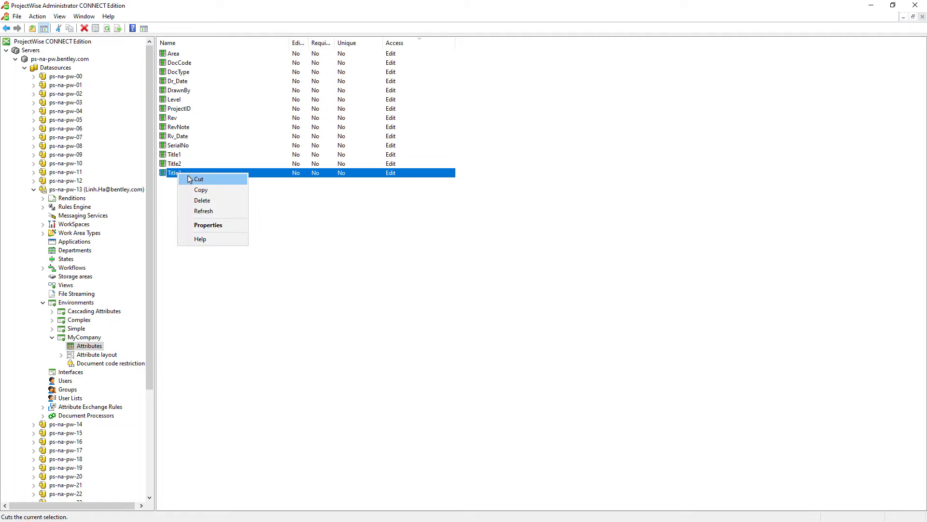
pyautogui.click(223, 212)
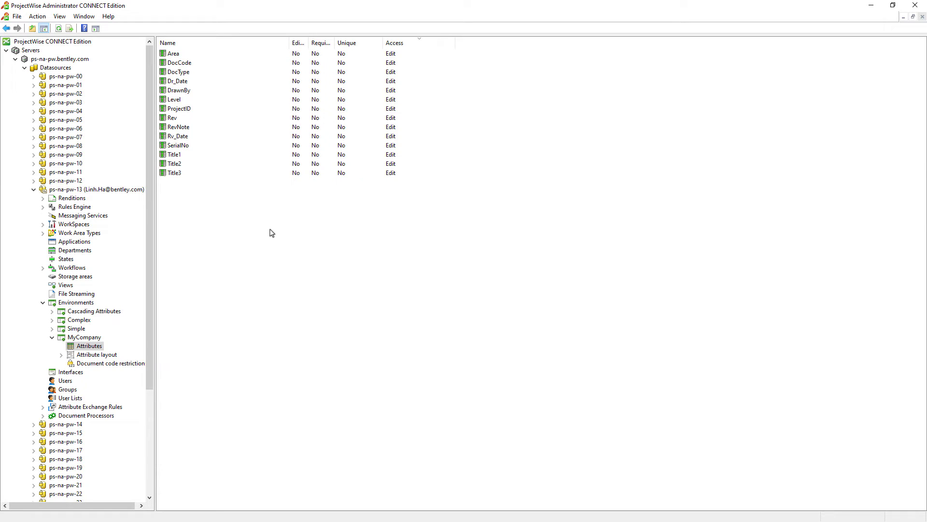
pyautogui.rightClick(234, 176)
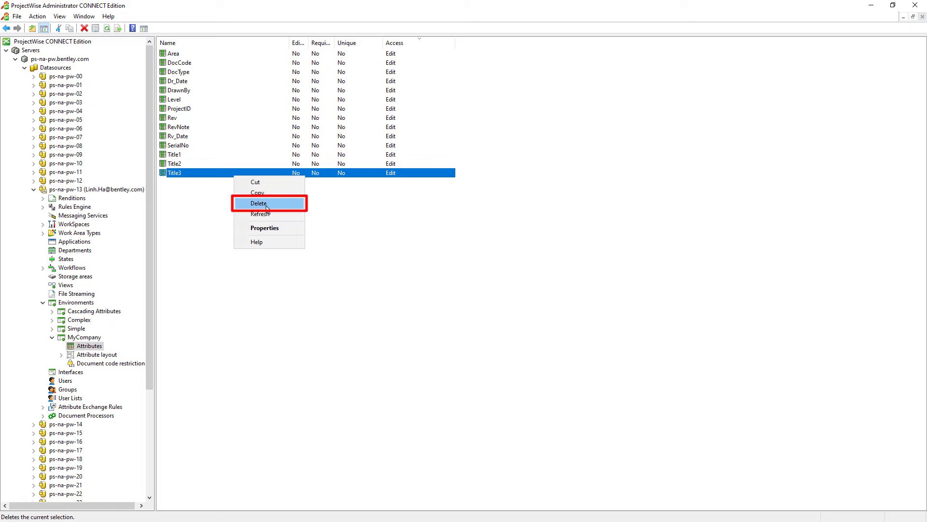
pyautogui.click(266, 206)
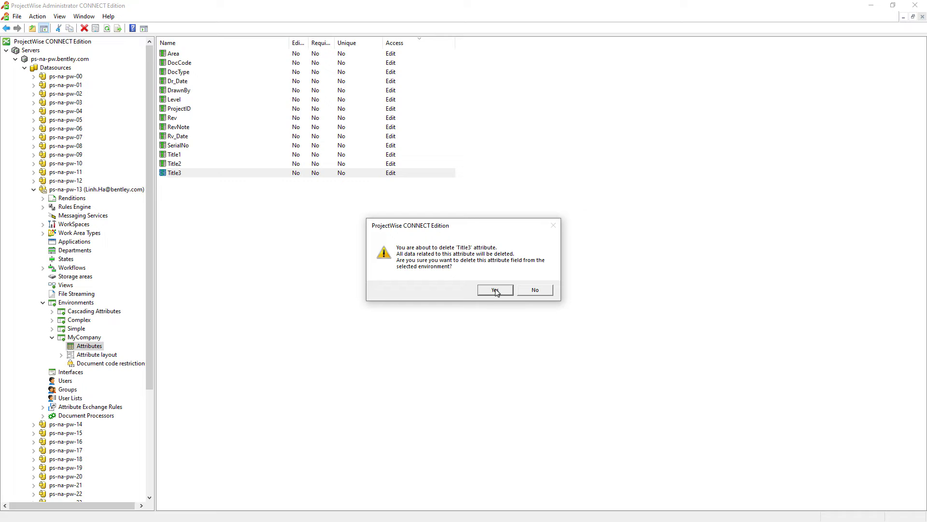
pyautogui.click(534, 290)
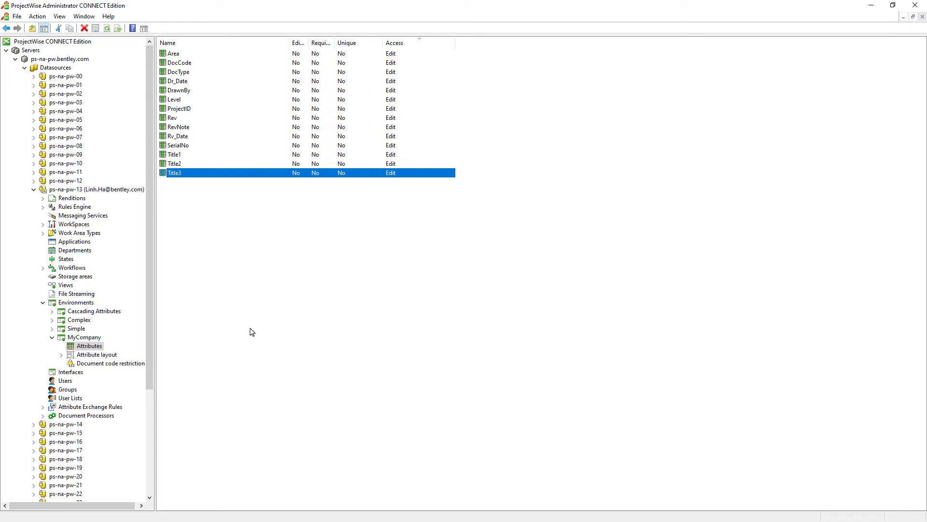
pyautogui.rightClick(99, 347)
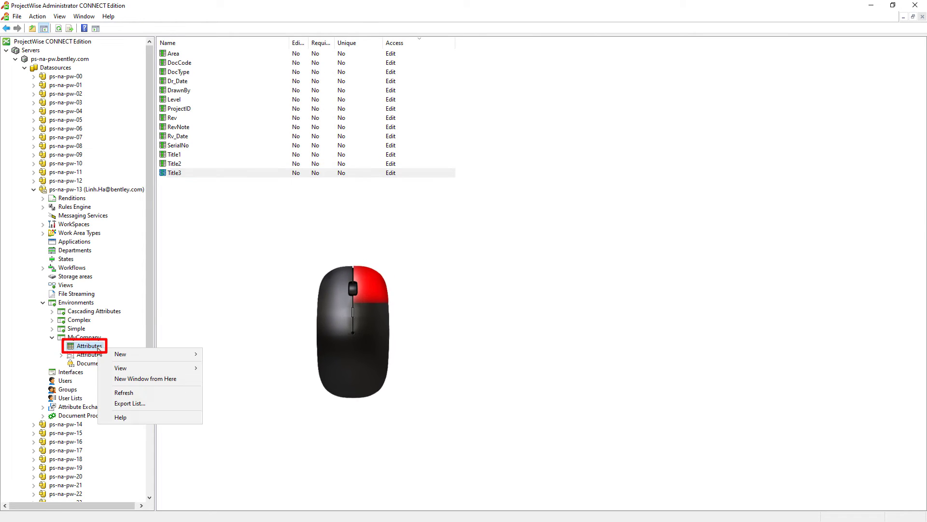
pyautogui.moveTo(124, 357)
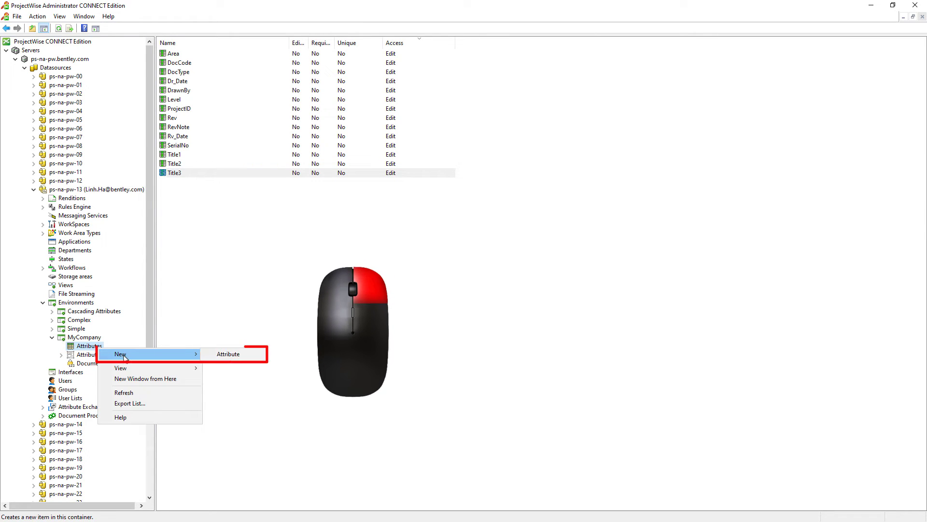
pyautogui.click(226, 355)
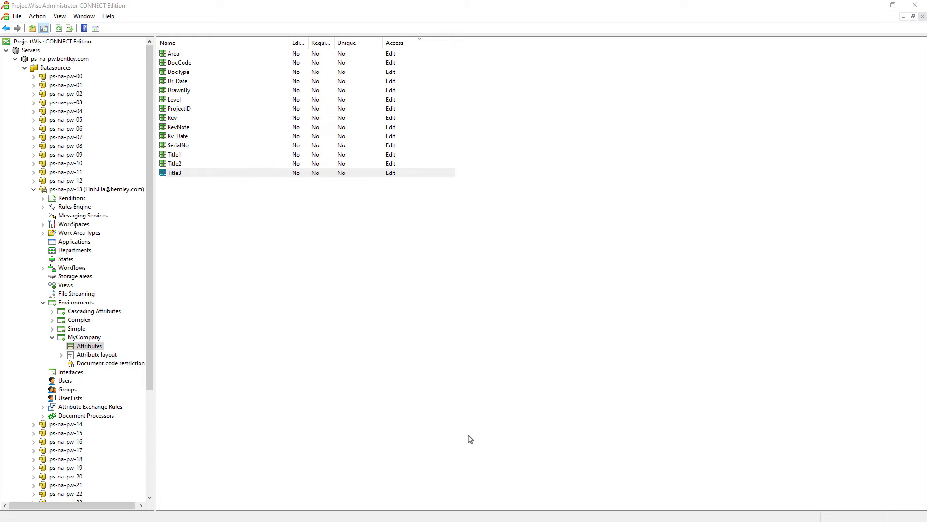
# Export the MyCompany environment as a script file named mycompany in the Module 3 folder
pyautogui.rightClick(94, 339)
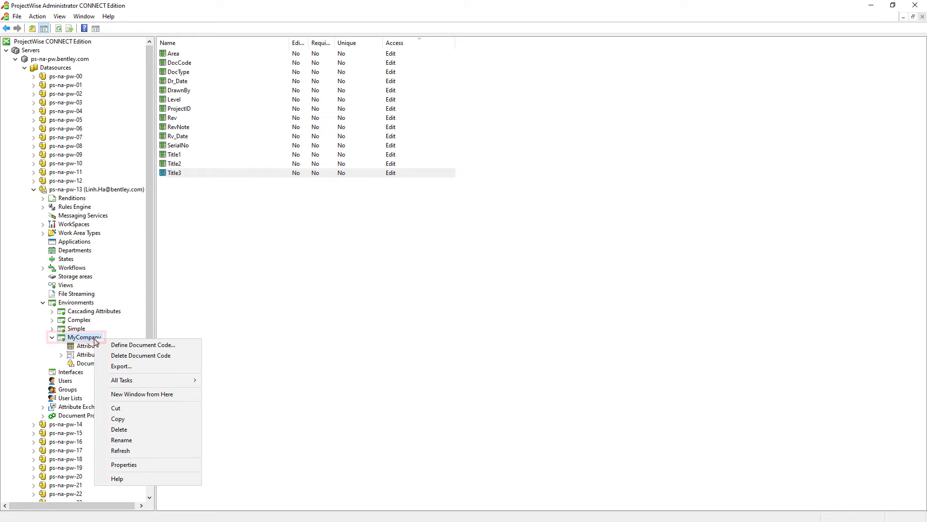
pyautogui.click(127, 368)
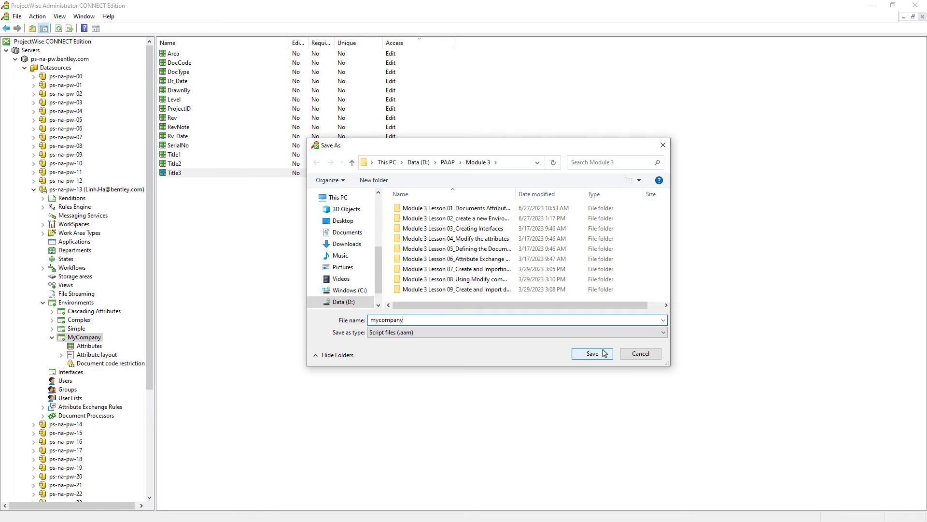
pyautogui.click(603, 353)
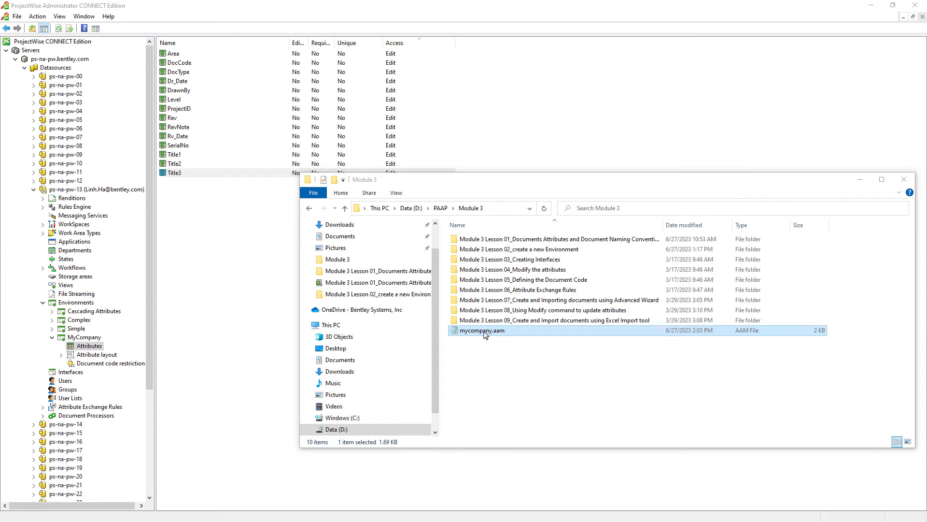
# Open the exported mycompany.aam file in Notepad++ to examine its contents
pyautogui.rightClick(523, 330)
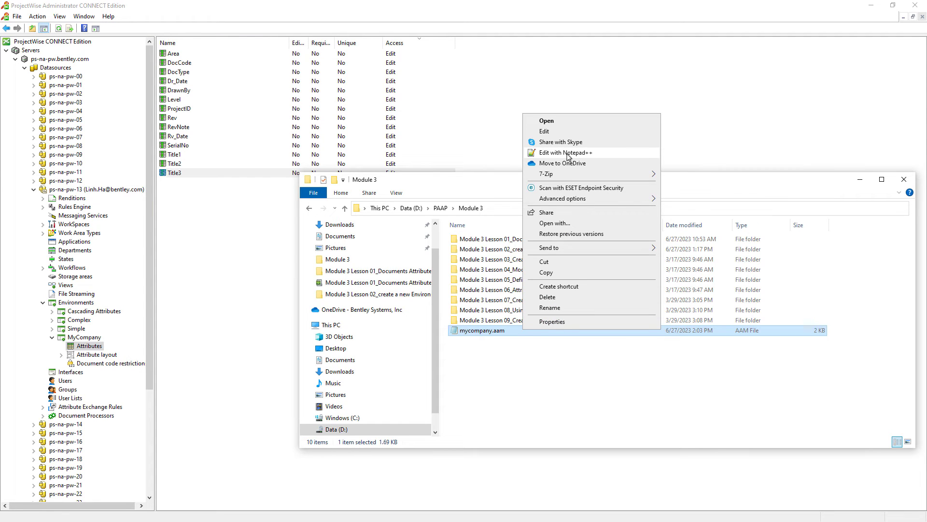
pyautogui.click(568, 153)
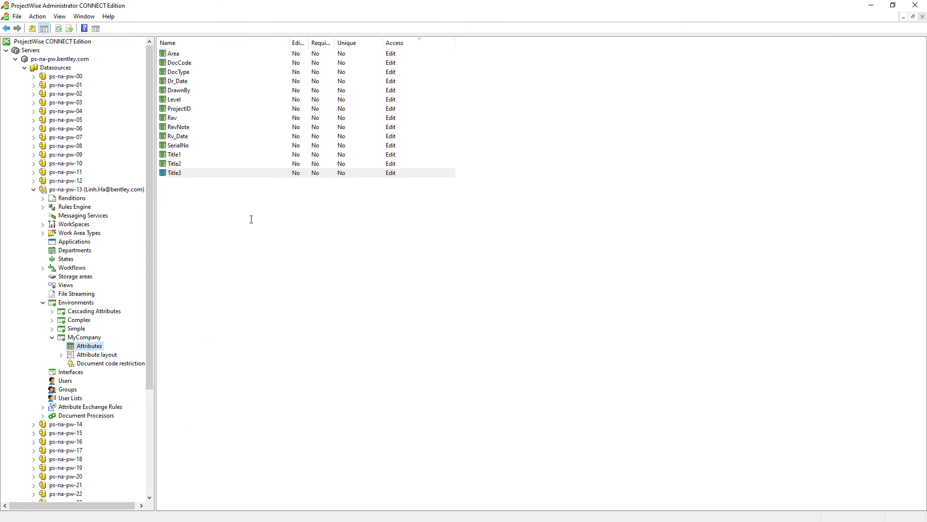
pyautogui.rightClick(92, 338)
pyautogui.rightClick(81, 303)
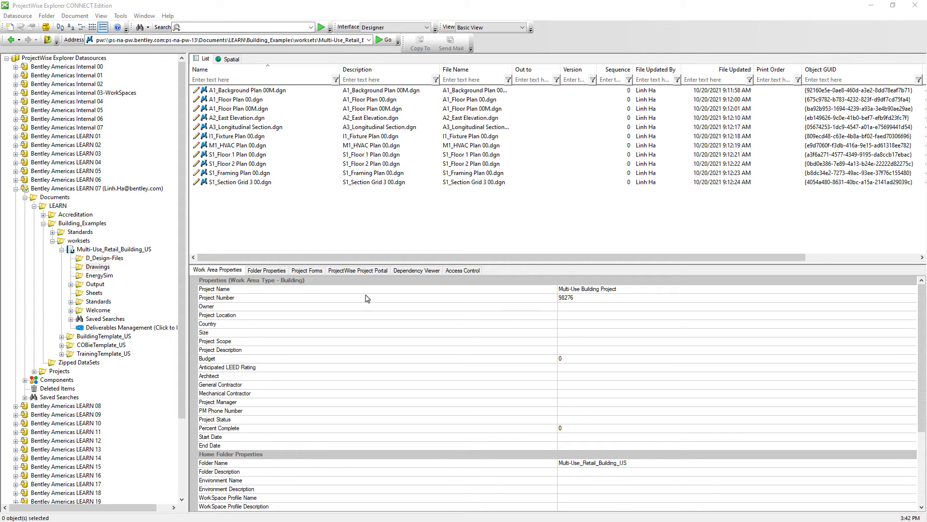
# In ProjectWise Explorer, assign the MyCompany environment to the Drawings folder of the Multi-Use_Retail_Building_US workset
pyautogui.click(100, 268)
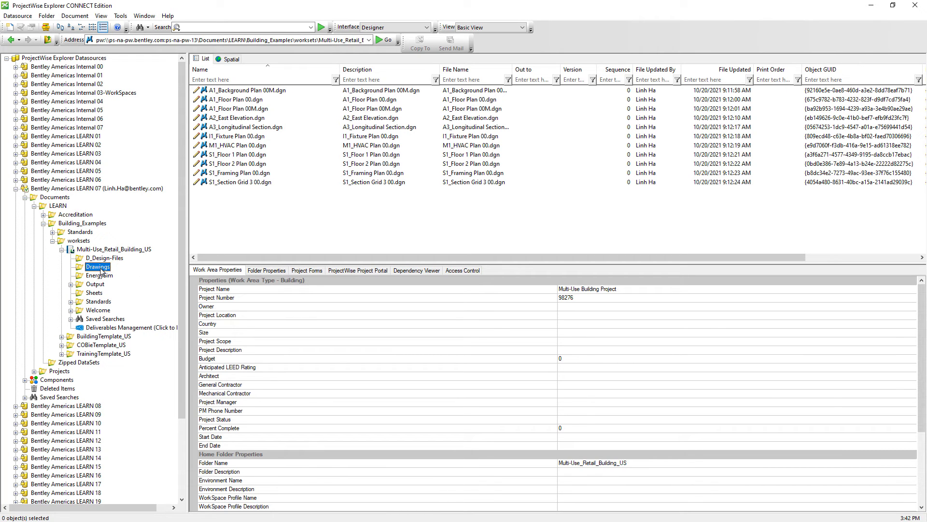
pyautogui.rightClick(102, 271)
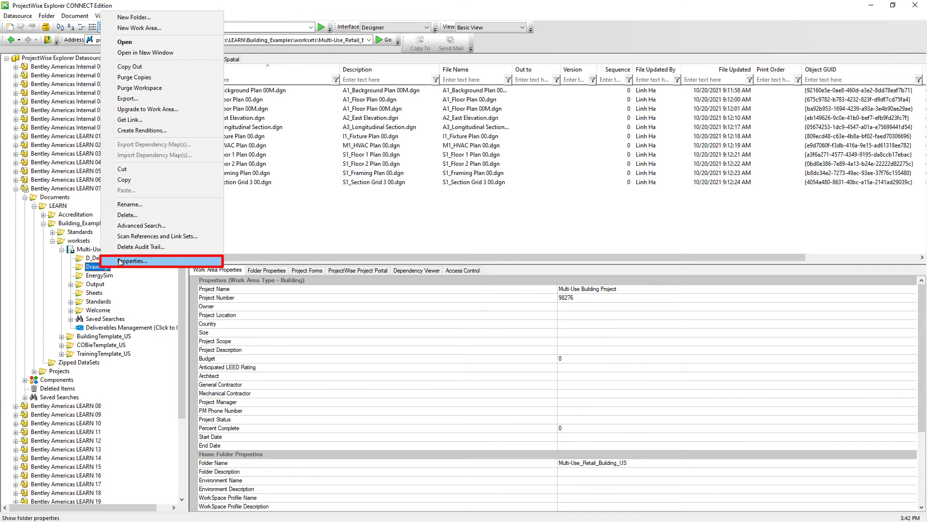
pyautogui.click(111, 261)
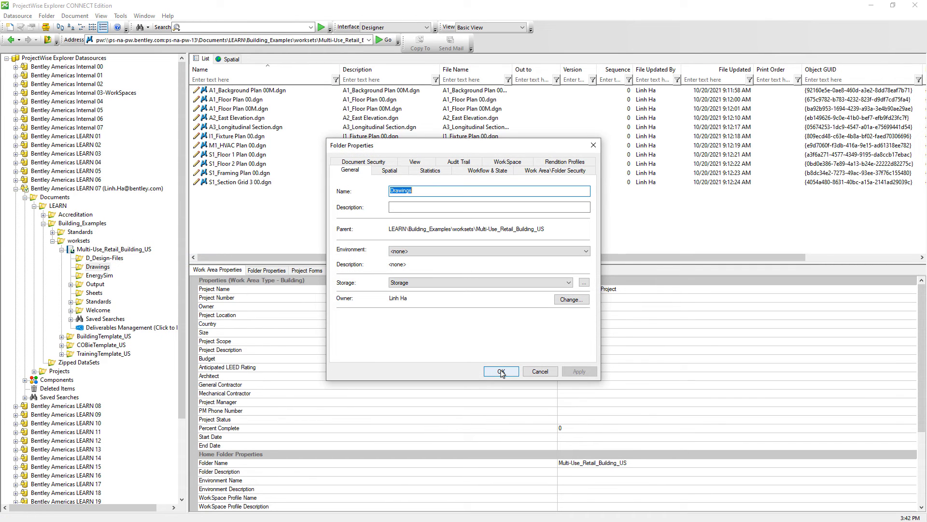
pyautogui.click(519, 251)
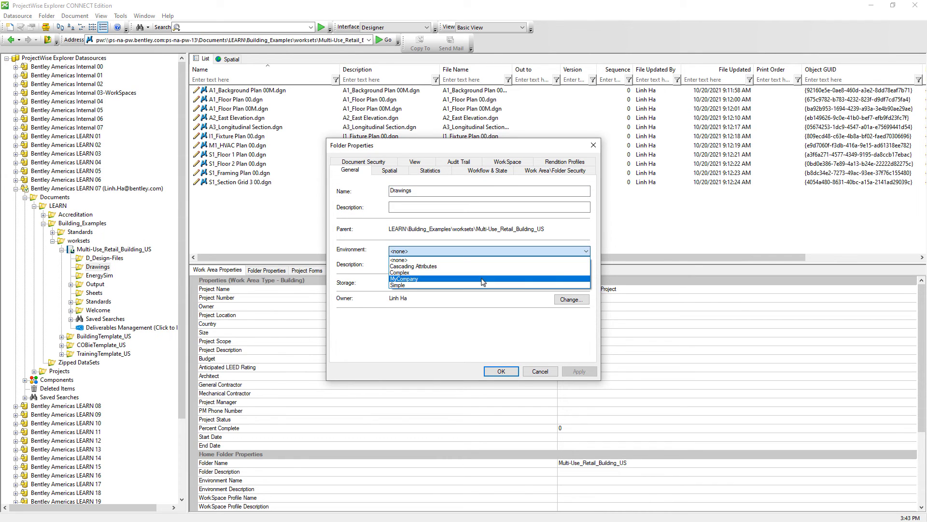
pyautogui.click(483, 279)
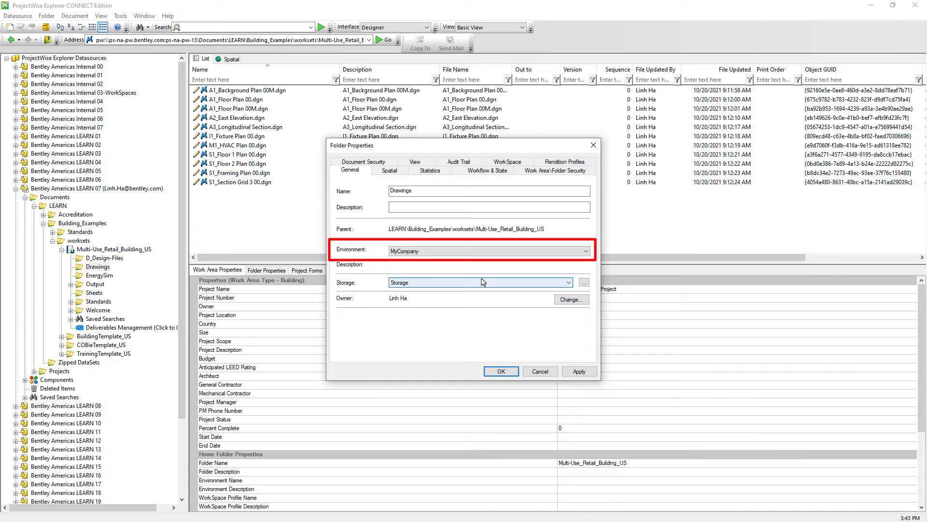
pyautogui.click(502, 372)
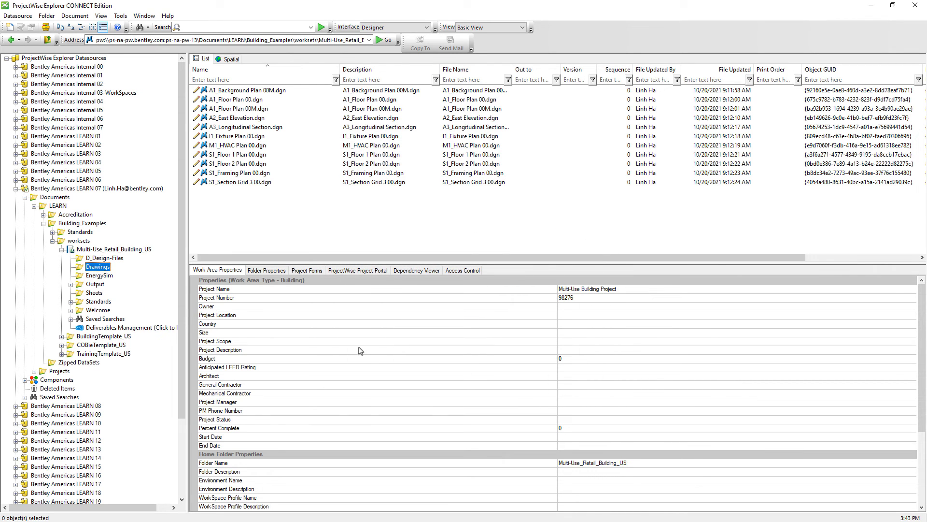
# Check the default environment offered for a new subfolder of Drawings, without creating the folder
pyautogui.rightClick(104, 273)
pyautogui.click(186, 19)
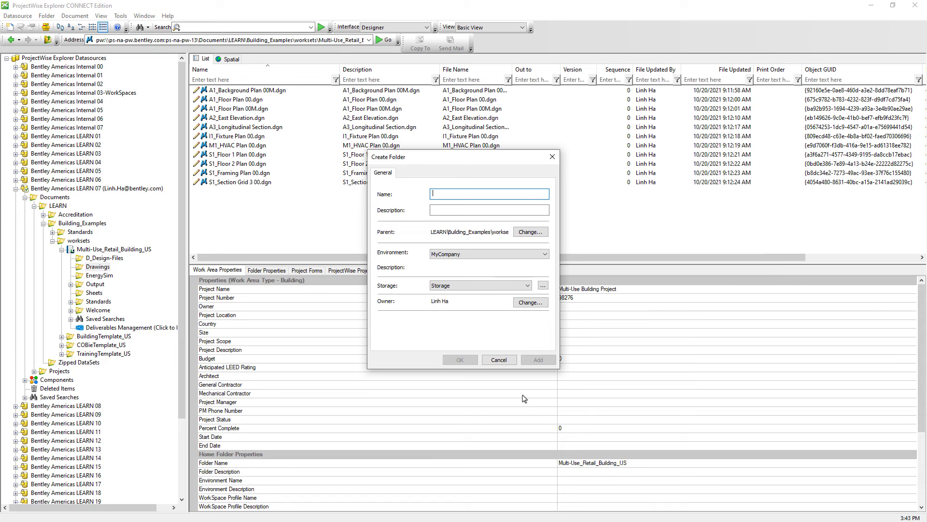
pyautogui.click(499, 360)
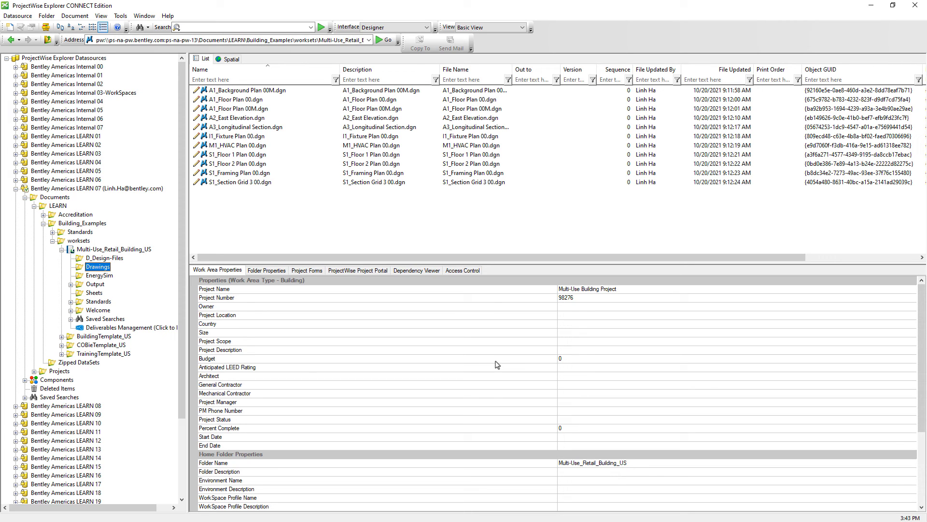
# Open the properties of S1_Section Grid 3 00.dgn and examine its folder environment and attributes
pyautogui.click(427, 185)
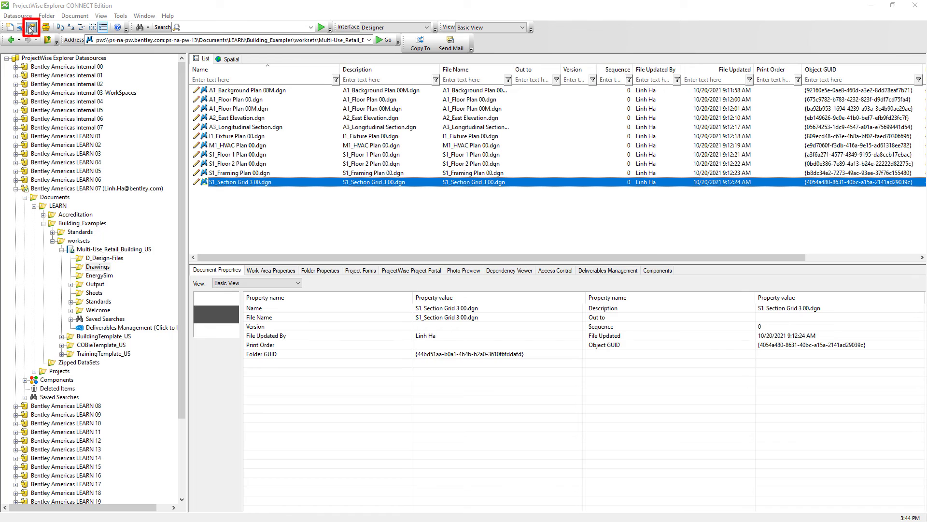
pyautogui.click(31, 29)
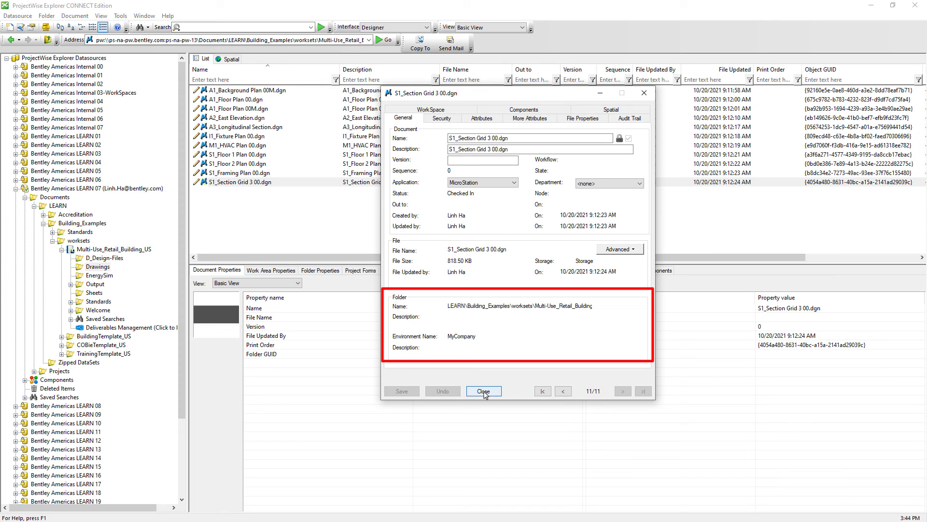
pyautogui.click(481, 119)
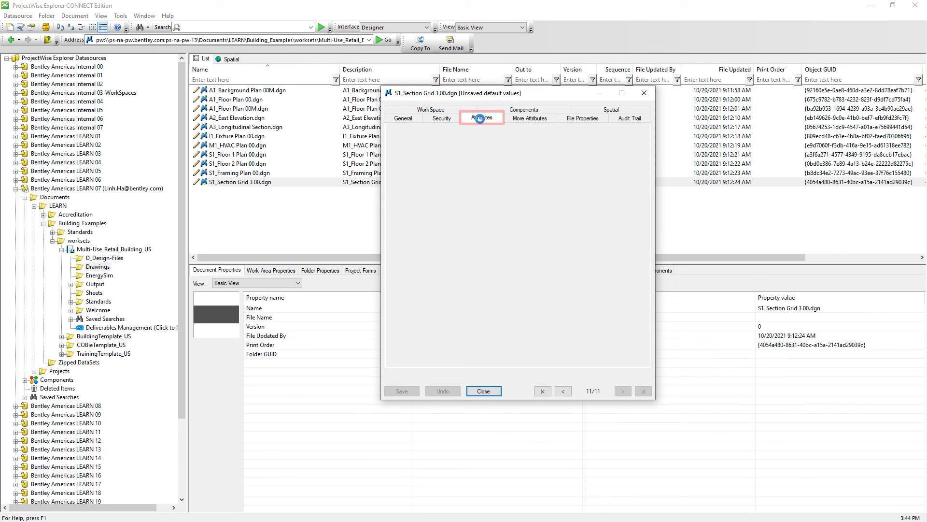